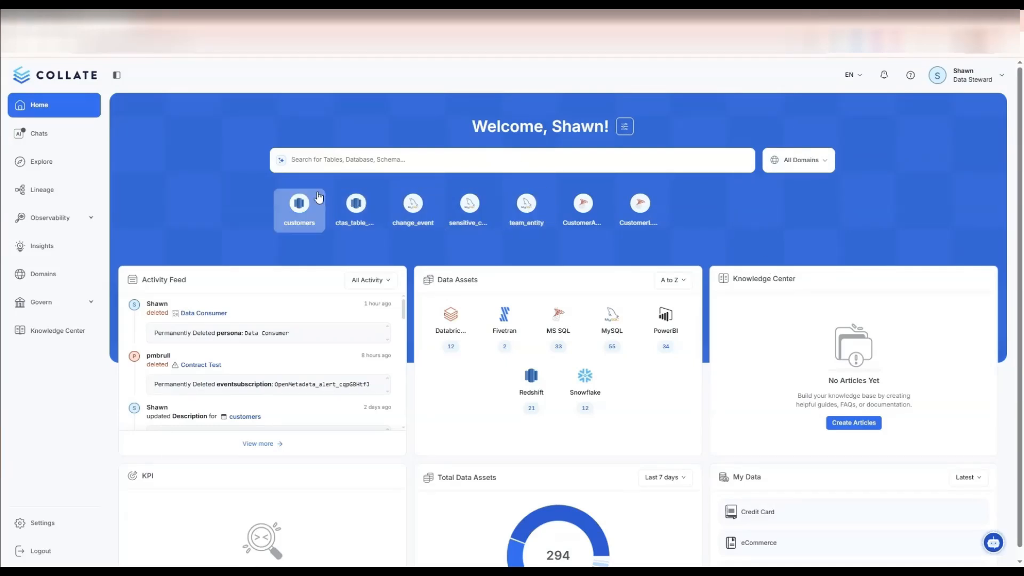
- Review the widgets on the current home page, including the time range of Total Data Assets
left_click(294, 214)
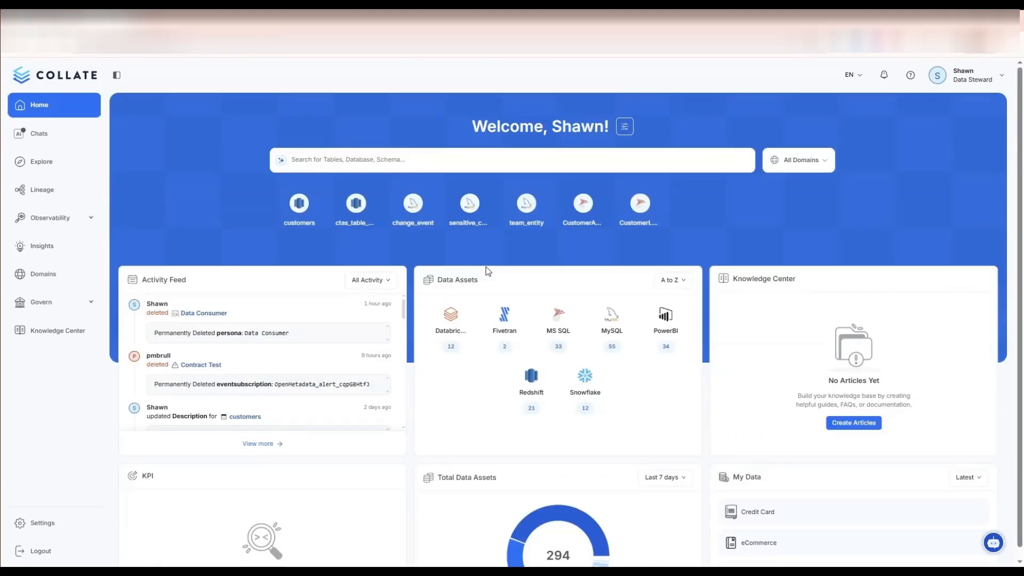
scroll(485, 267, "down", 4)
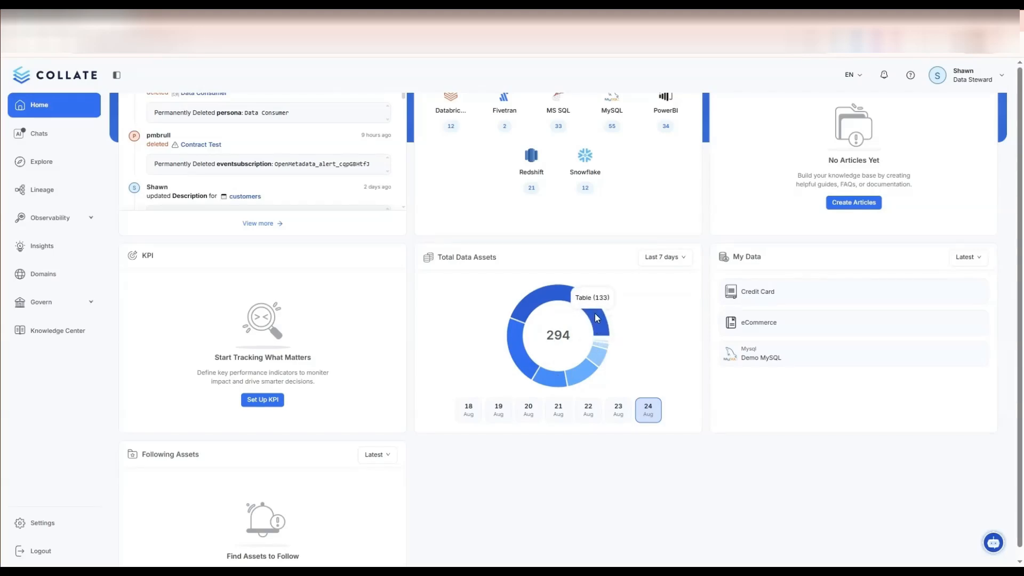
left_click(677, 255)
scroll(677, 255, "up", 4)
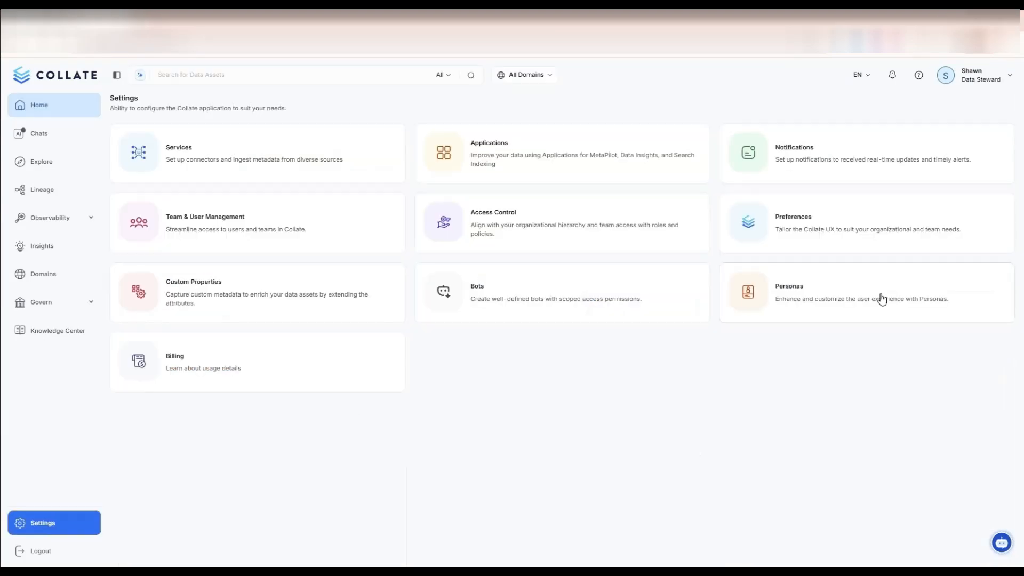
- Open the Personas settings and check the personas assigned to the signed-in account
left_click(881, 298)
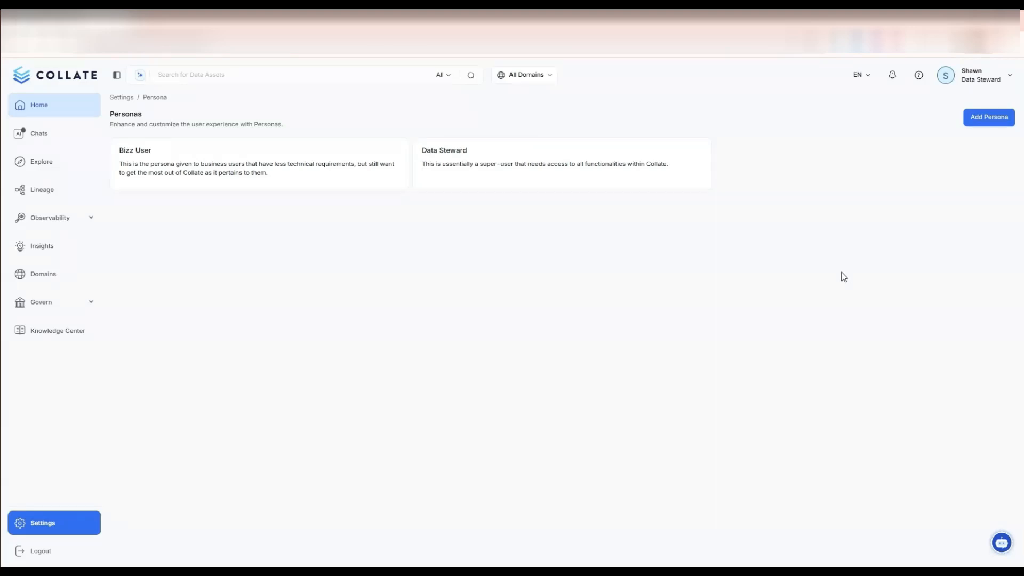
left_click(987, 78)
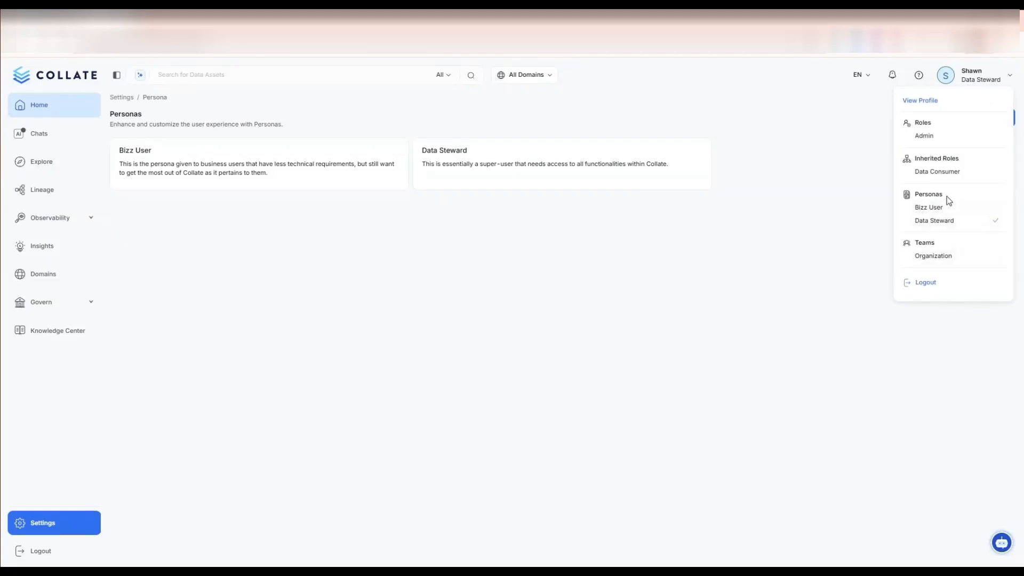
left_click(997, 79)
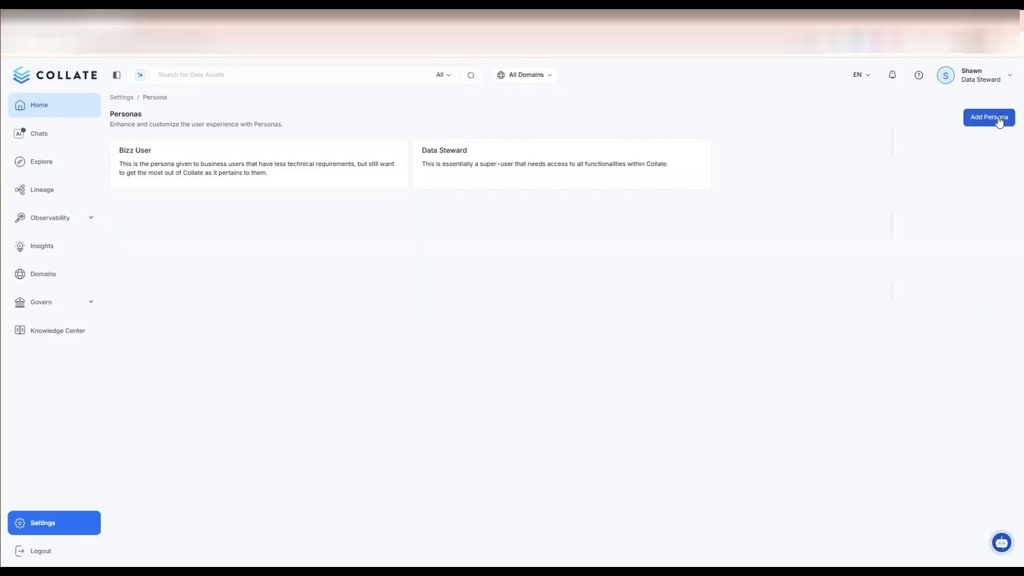
- Create a new persona named "Data Consumer"
left_click(999, 120)
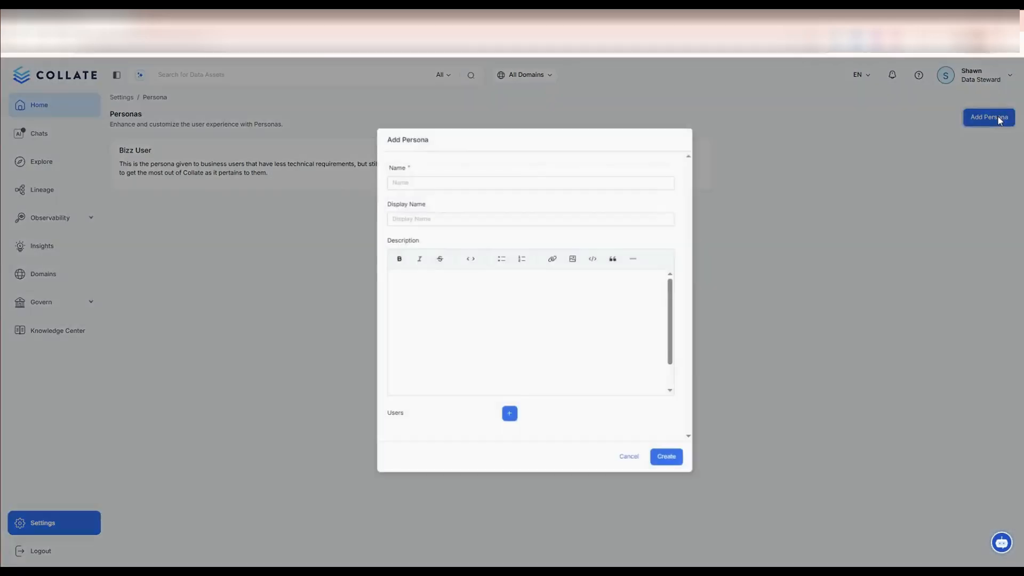
left_click(472, 188)
type("Data Consumer")
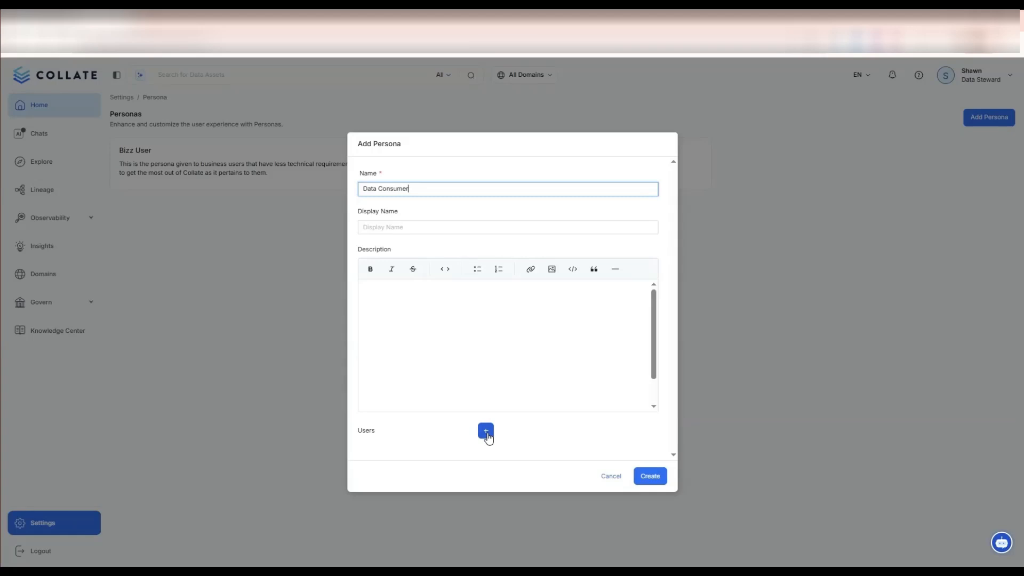
left_click(653, 478)
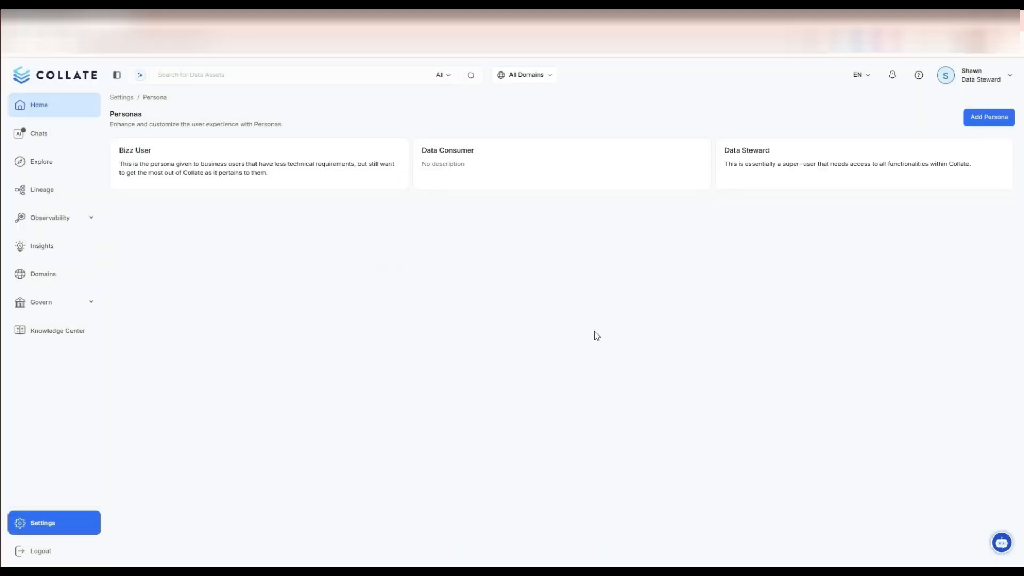
- Set the Data Consumer persona as the default persona for all users
left_click(570, 162)
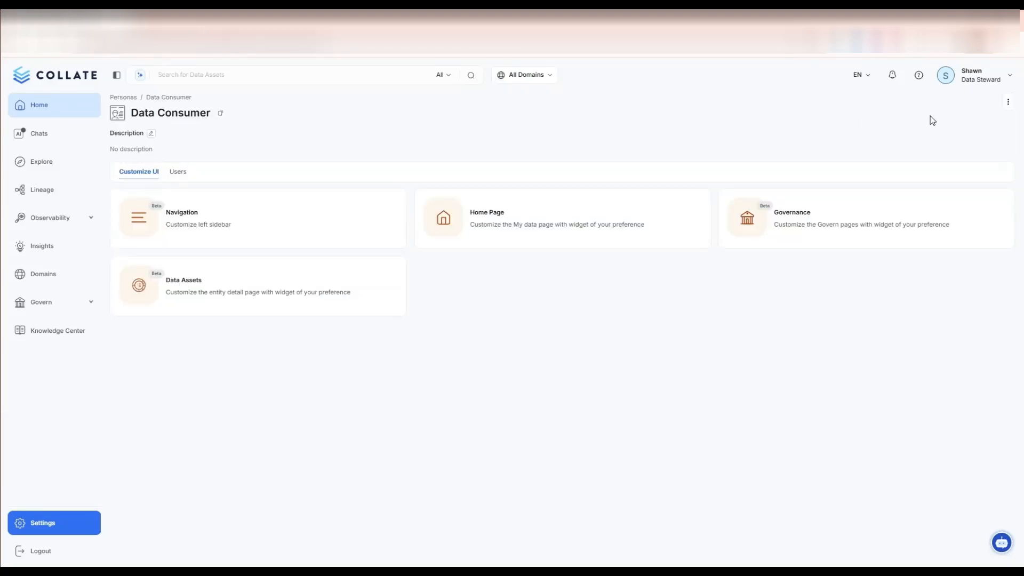
left_click(1008, 104)
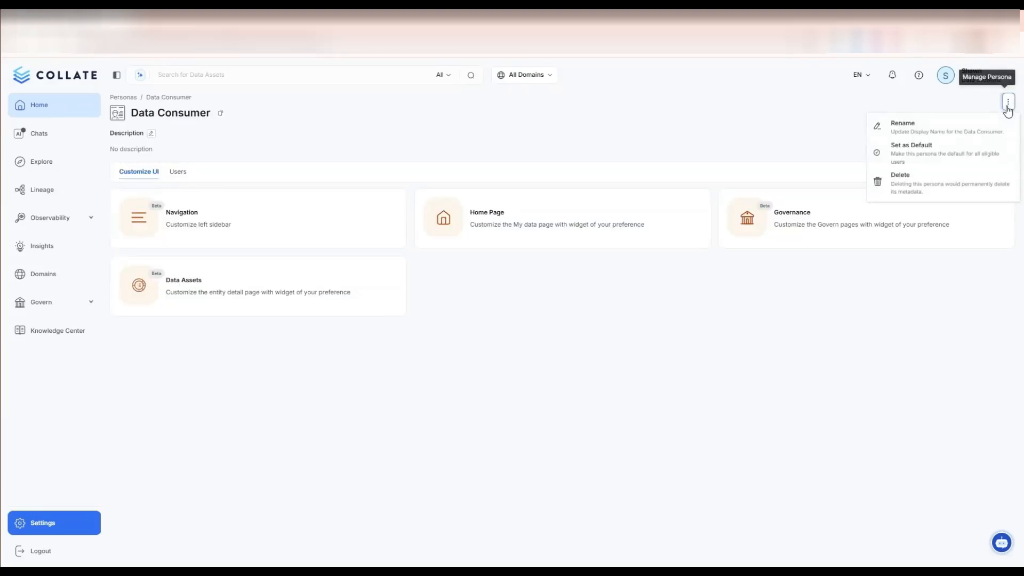
left_click(915, 162)
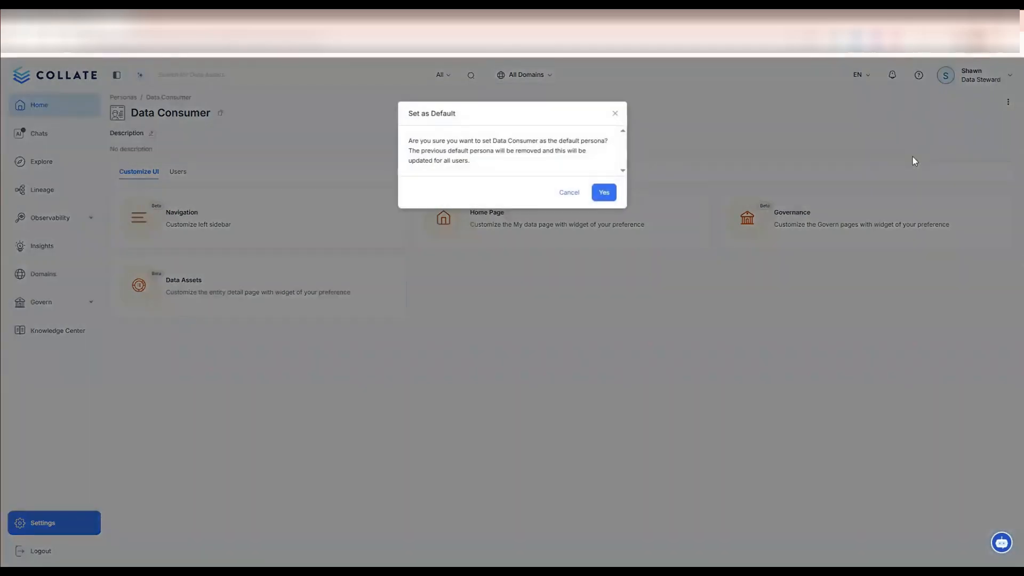
left_click(605, 194)
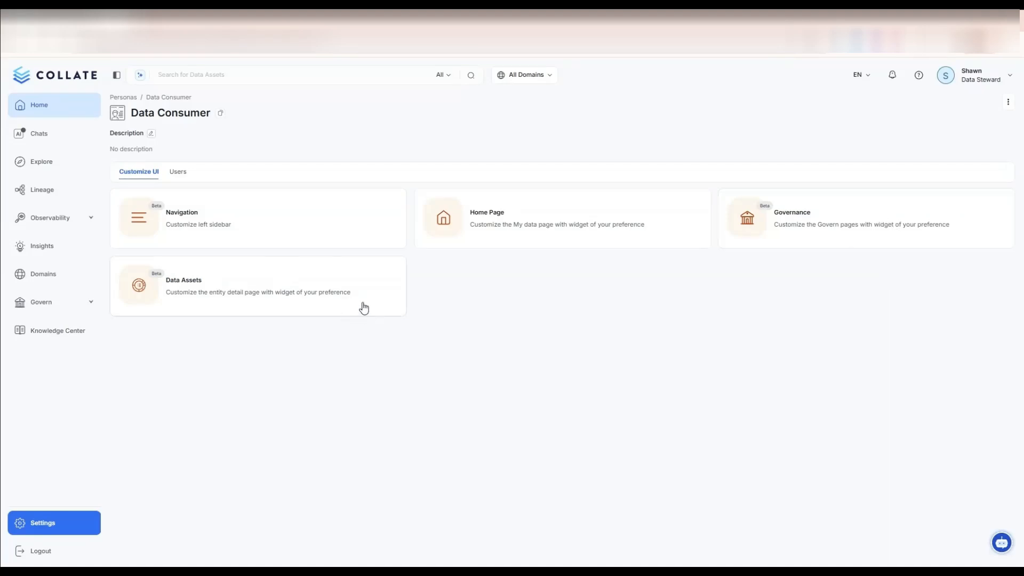
- Remove the KPI and Total Data Assets widgets from the Data Consumer persona's home page
left_click(570, 220)
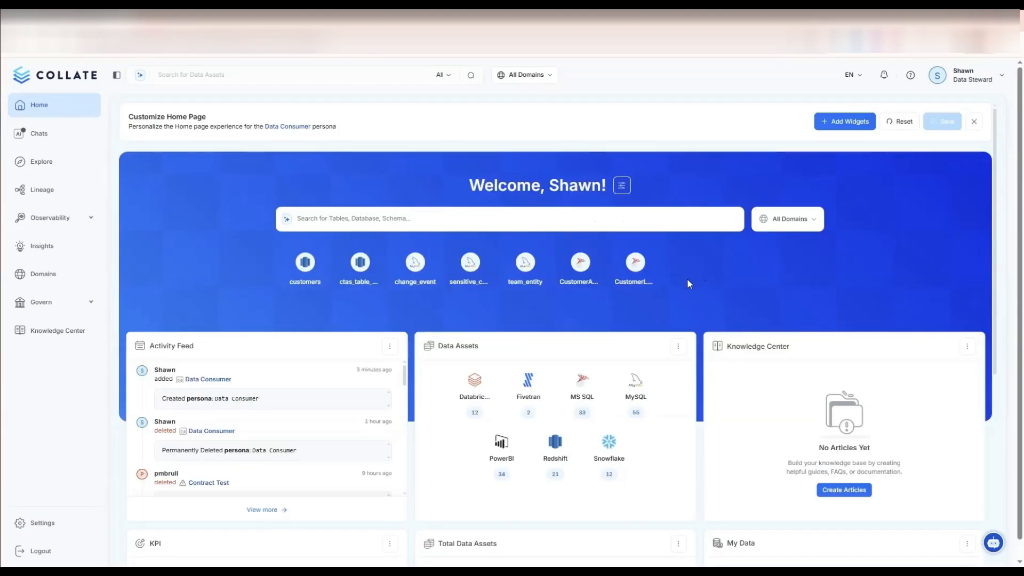
scroll(688, 283, "down", 6)
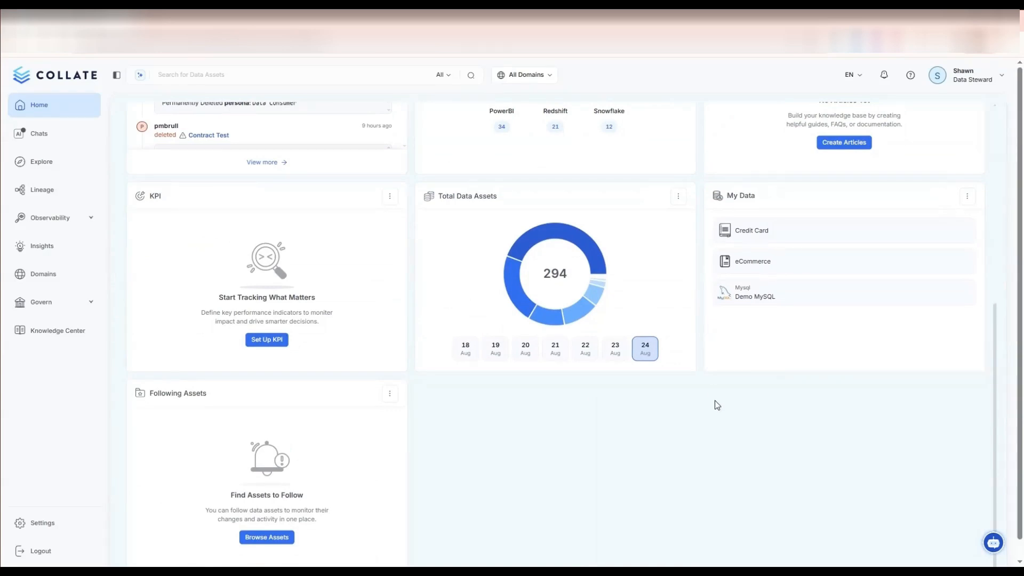
left_click(391, 199)
left_click(412, 257)
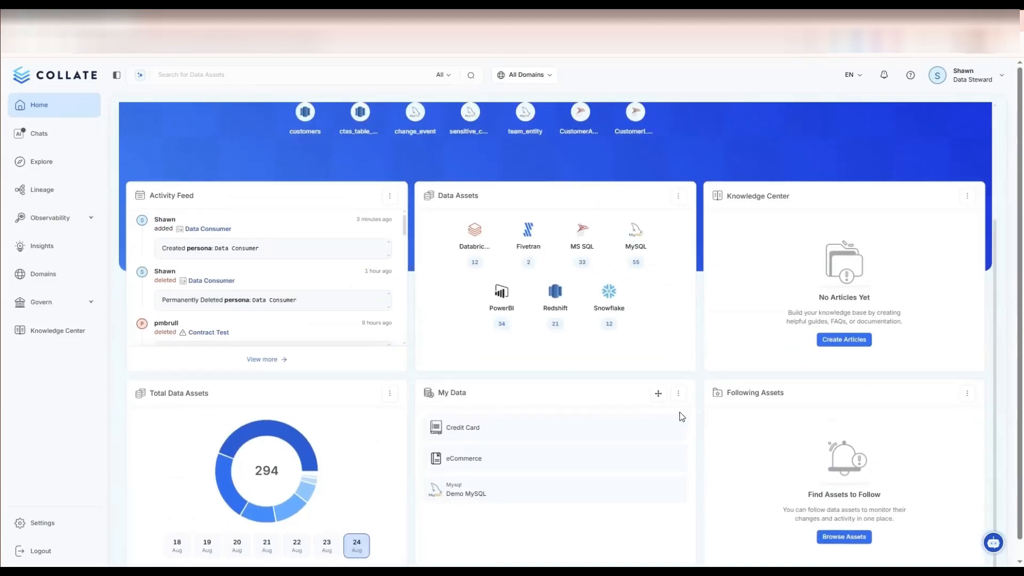
left_click(390, 393)
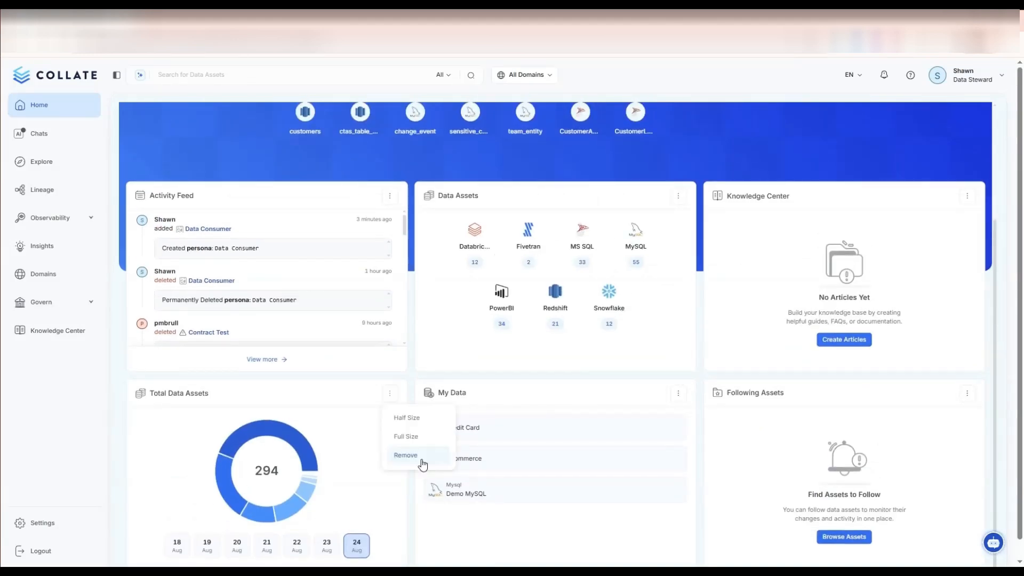
left_click(422, 457)
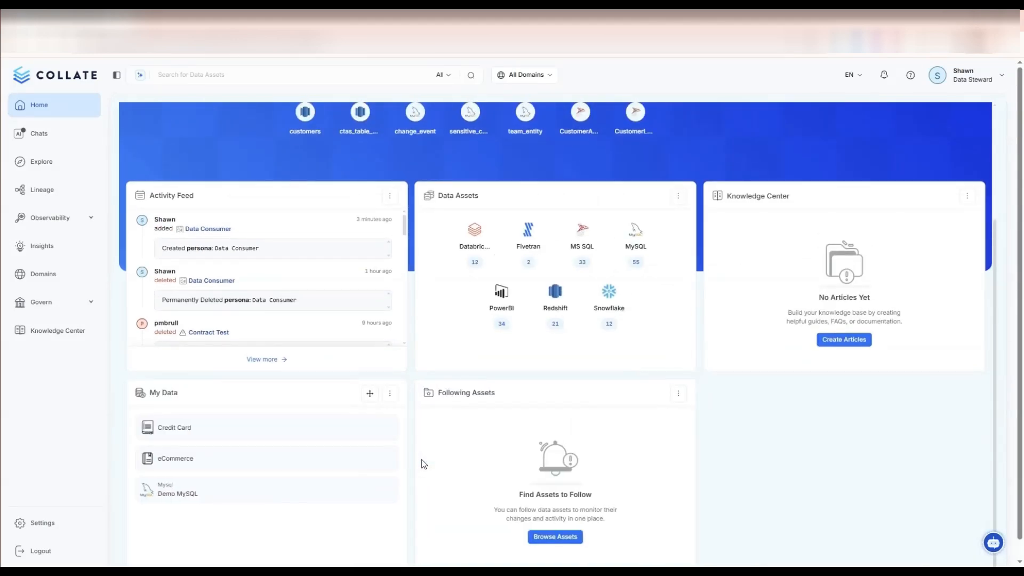
- Add the Curated Assets widget to the Data Consumer home page
scroll(421, 459, "up", 3)
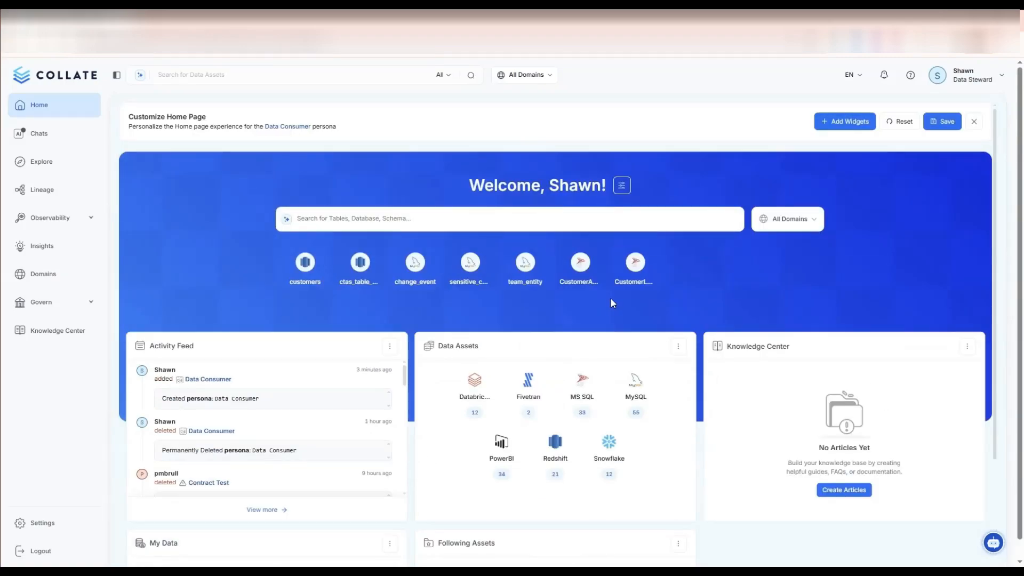
left_click(835, 121)
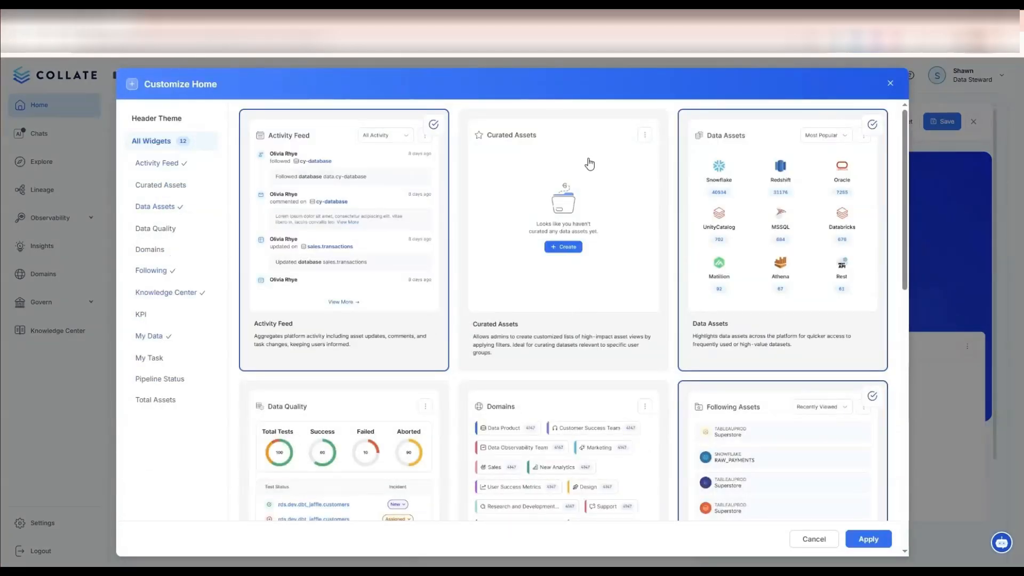
left_click(590, 164)
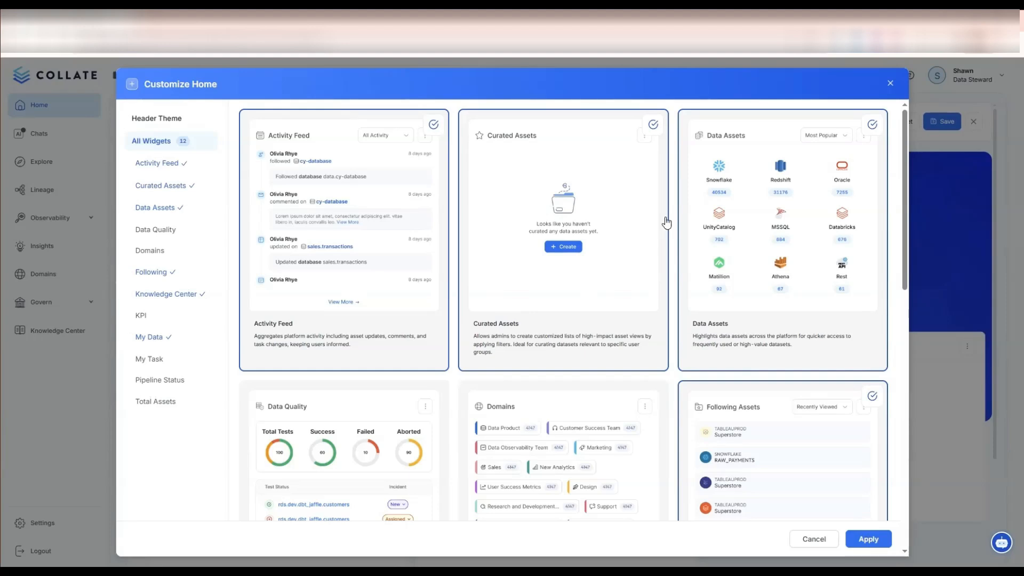
left_click(878, 545)
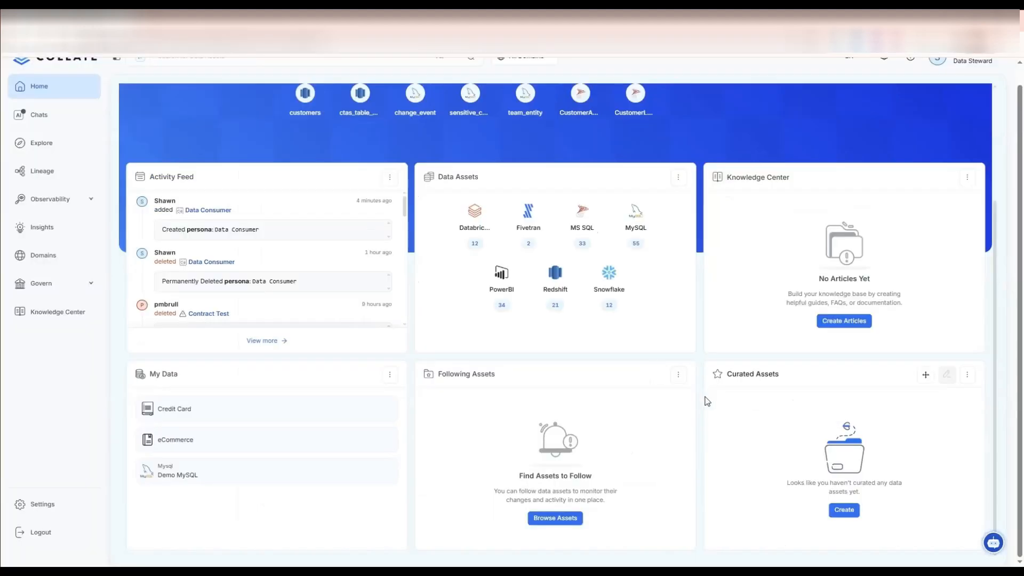
- Start a curated assets list titled "Important Assets" with Table as its asset type
left_click(843, 511)
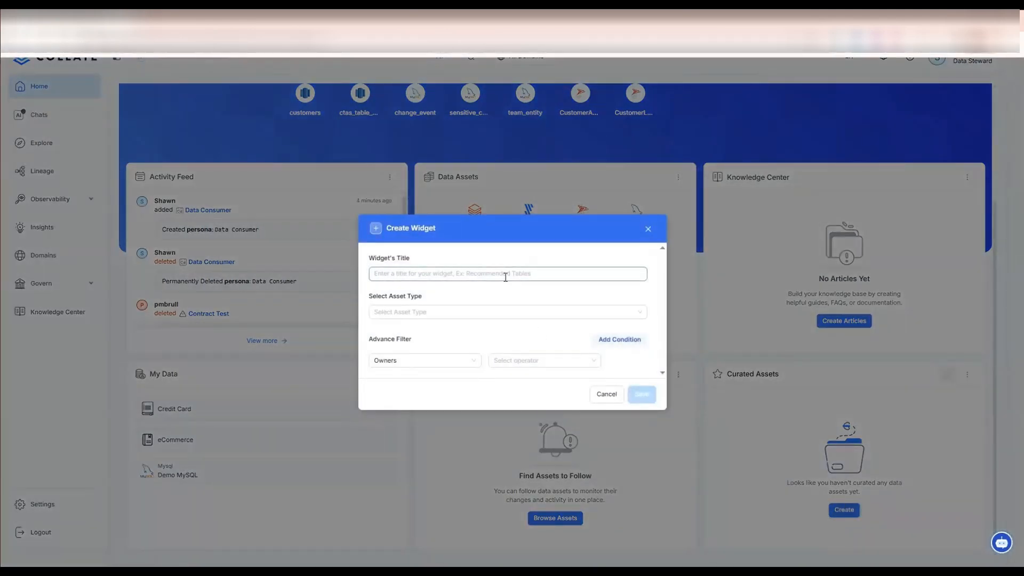
left_click(426, 275)
type("Important Assets")
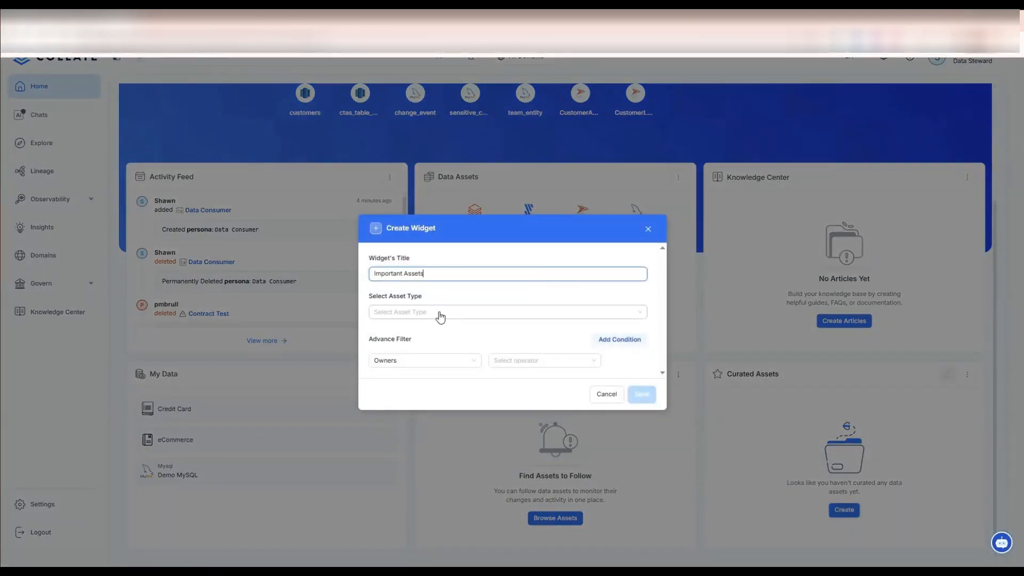
left_click(439, 314)
scroll(450, 382, "down", 5)
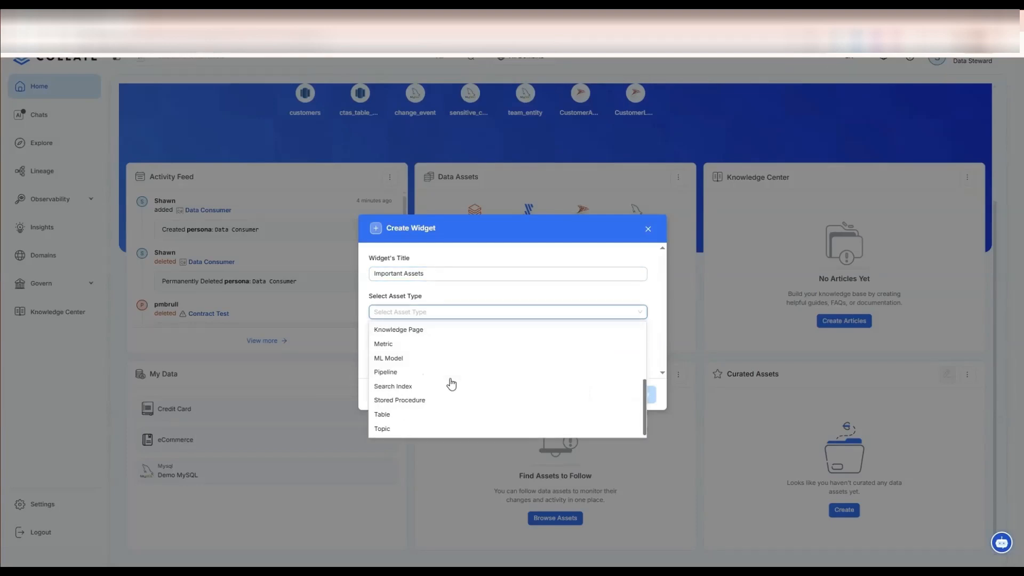
left_click(402, 417)
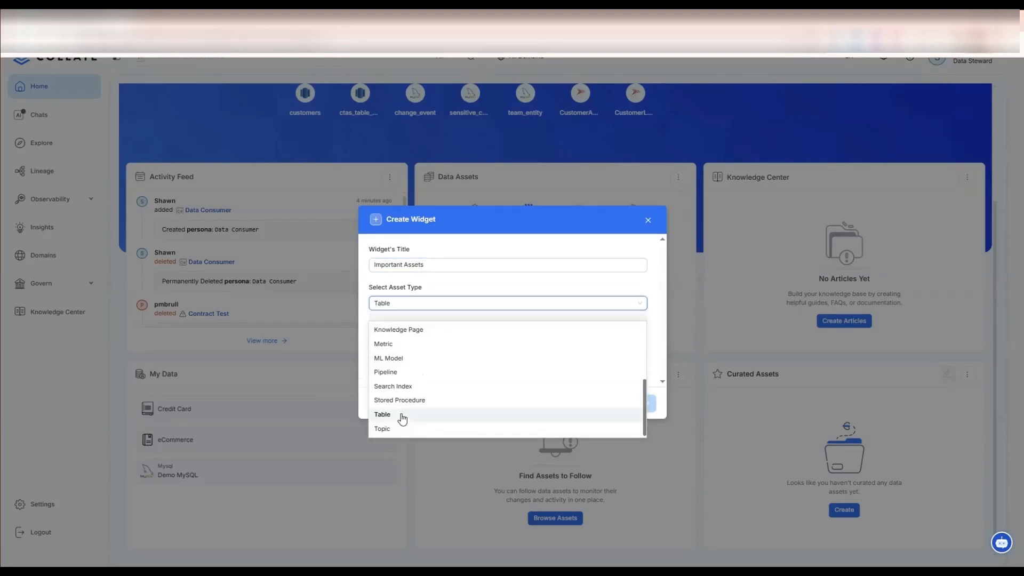
- Filter the Important Assets widget to Database Schema Is account and save it
scroll(436, 433, "down", 3)
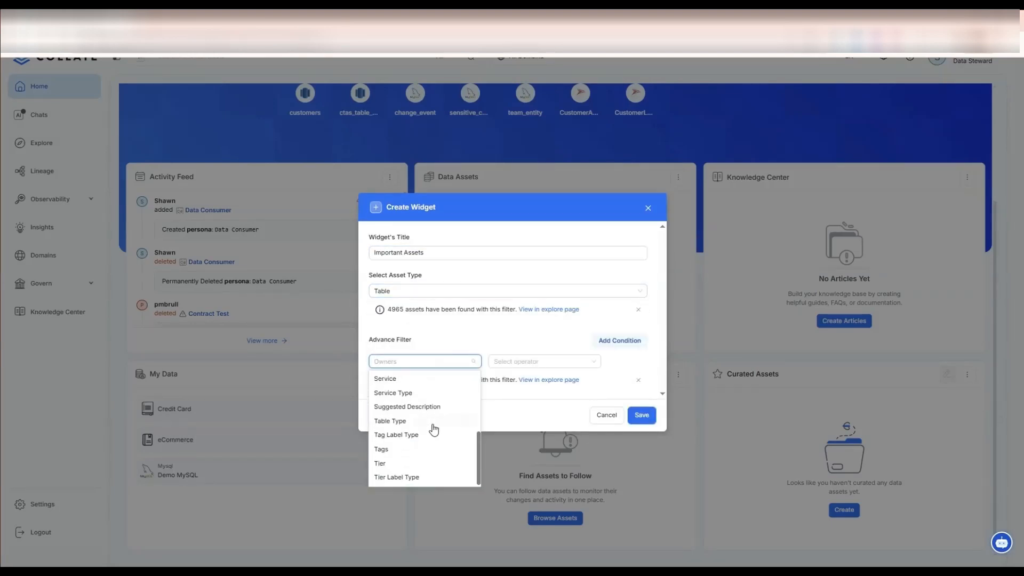
scroll(433, 426, "up", 4)
left_click(422, 377)
left_click(523, 362)
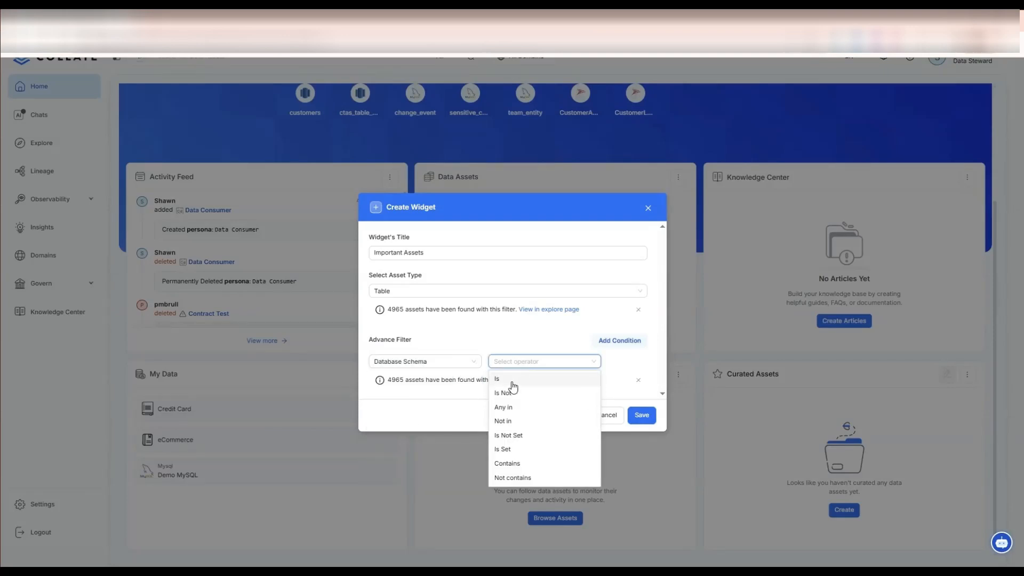
left_click(512, 383)
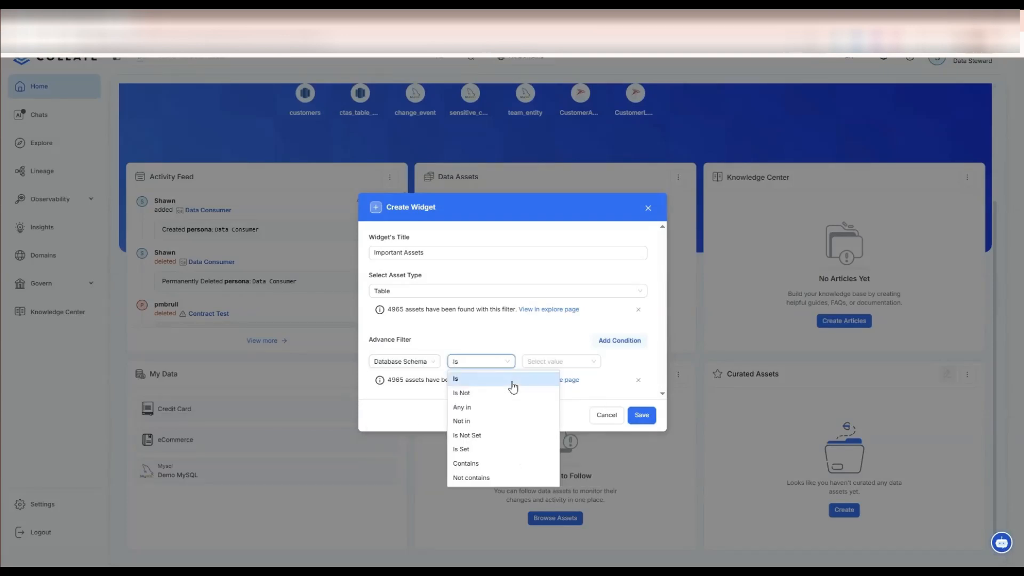
left_click(568, 361)
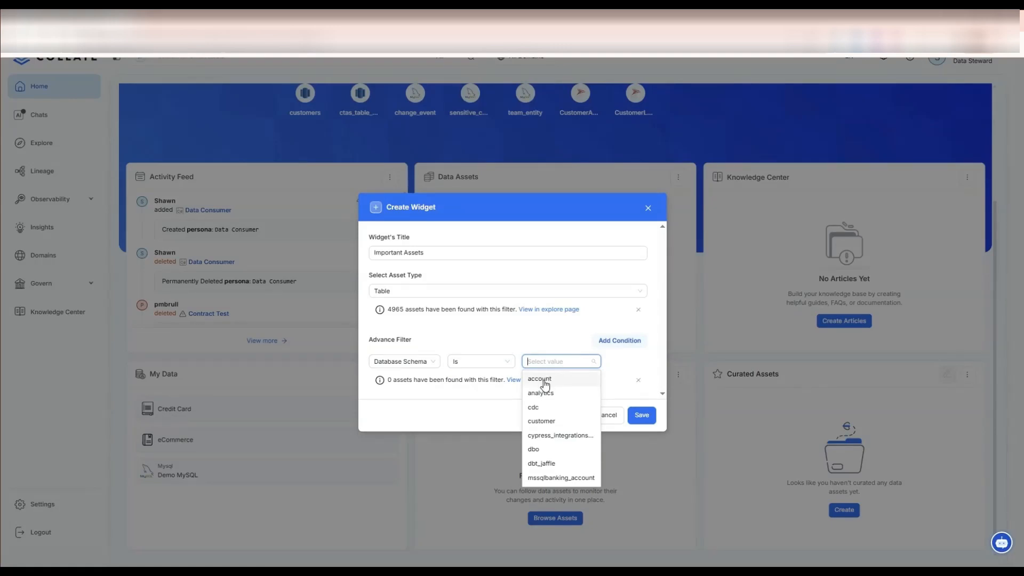
left_click(543, 380)
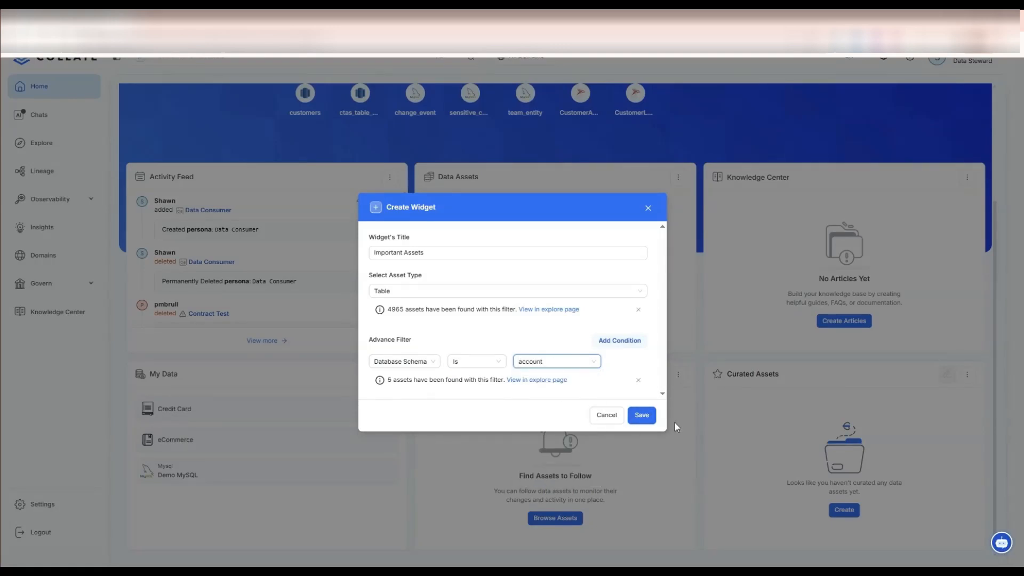
left_click(642, 415)
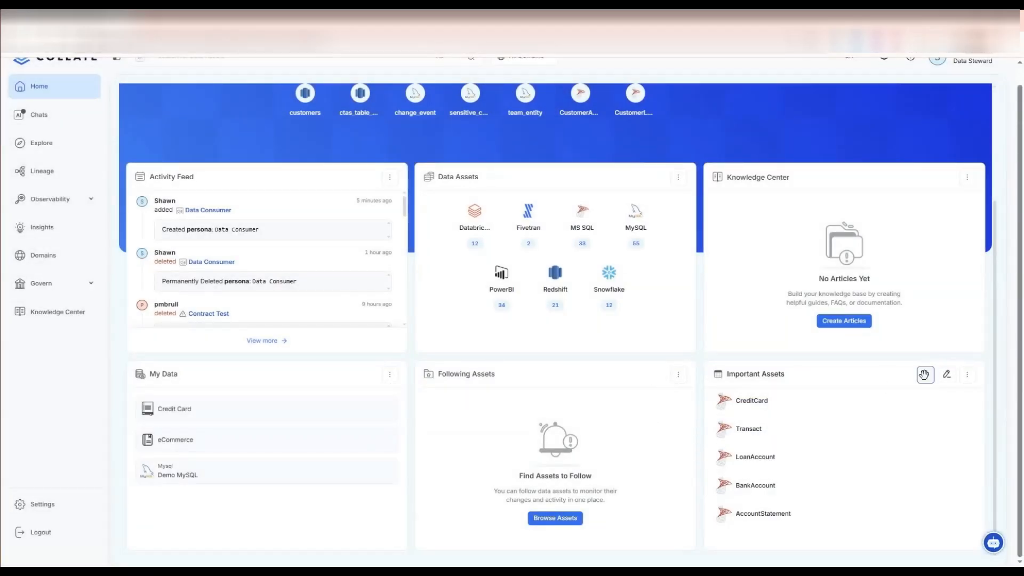
- Move the Important Assets widget up into the Knowledge Center widget's place and add the Domains widget to the home page
left_click_drag(925, 374, 900, 168)
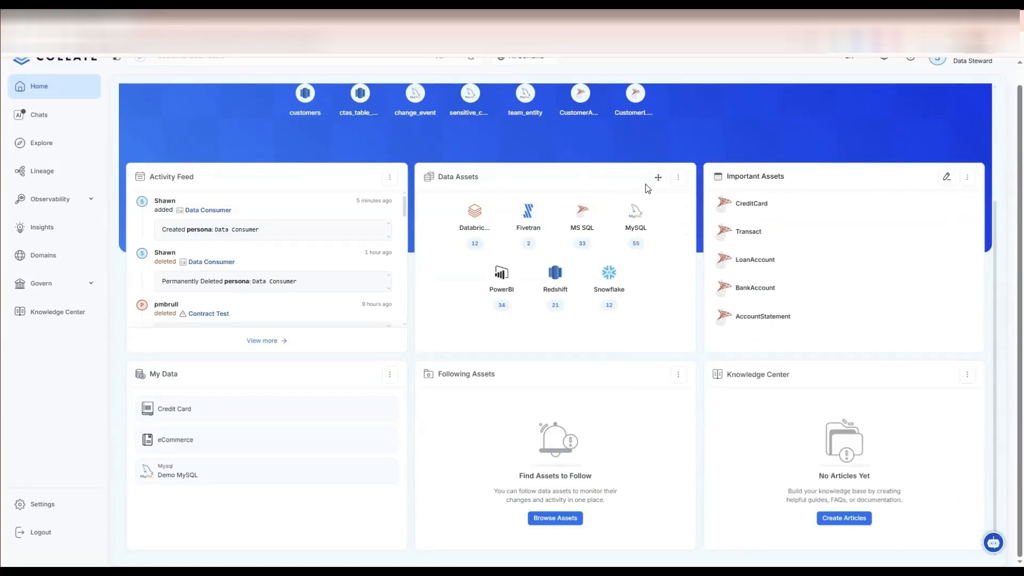
scroll(739, 205, "up", 3)
left_click(832, 103)
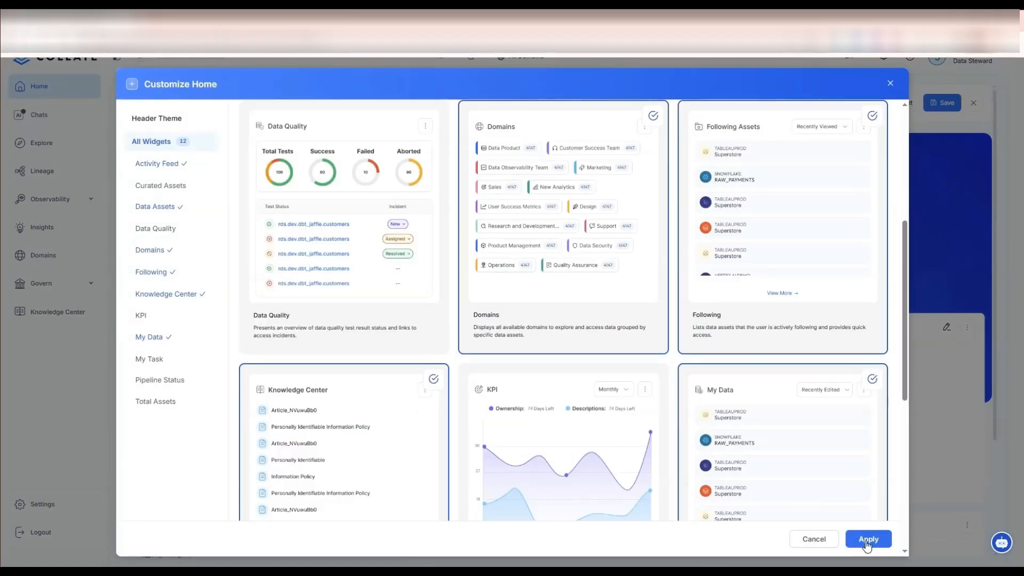
left_click(867, 539)
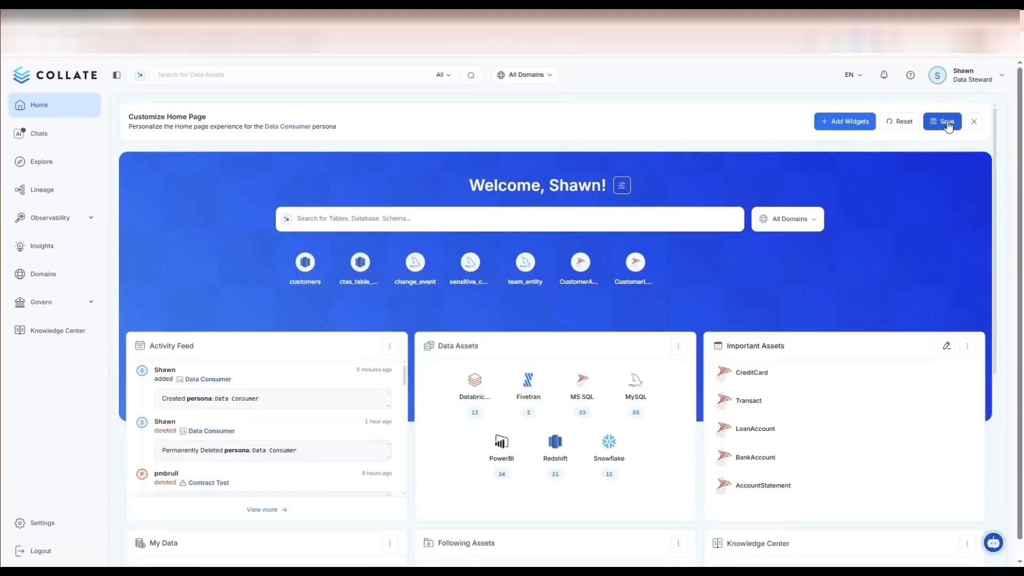
- Save the Data Consumer persona's customized home page and return to the main home page
left_click(948, 126)
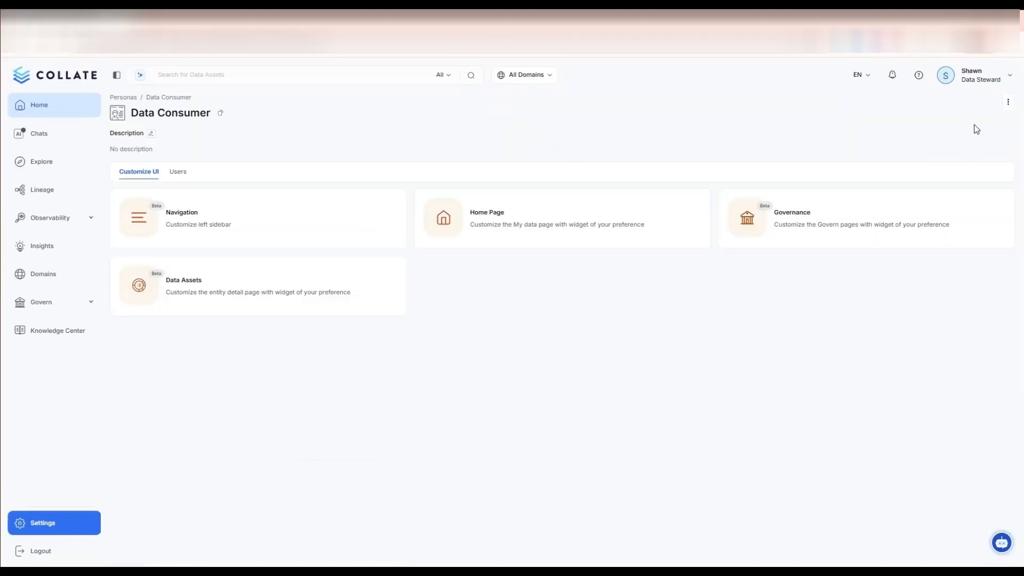
left_click(45, 111)
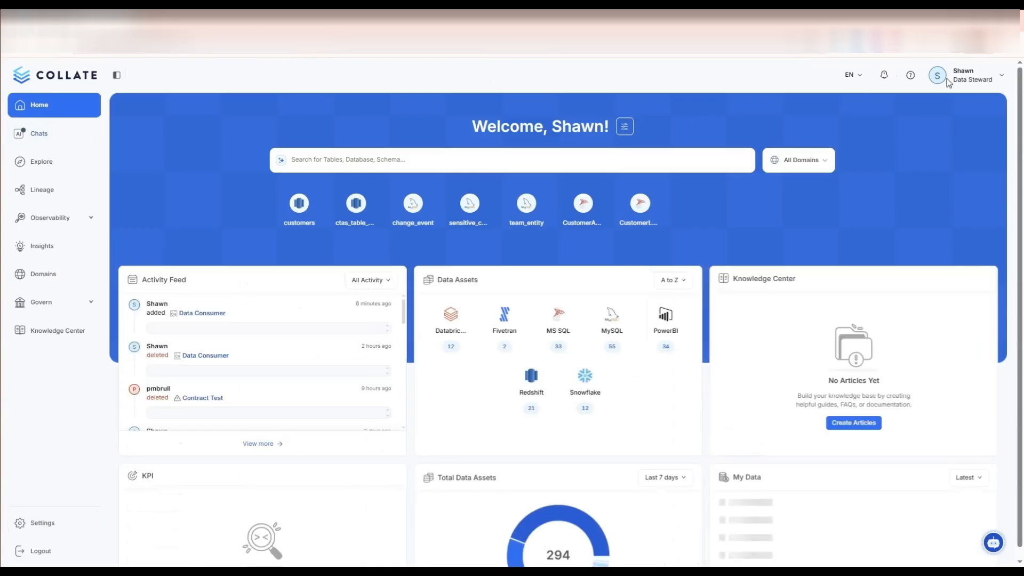
- Switch the active persona to Bizz User and look through the widgets on its home page
left_click(1000, 80)
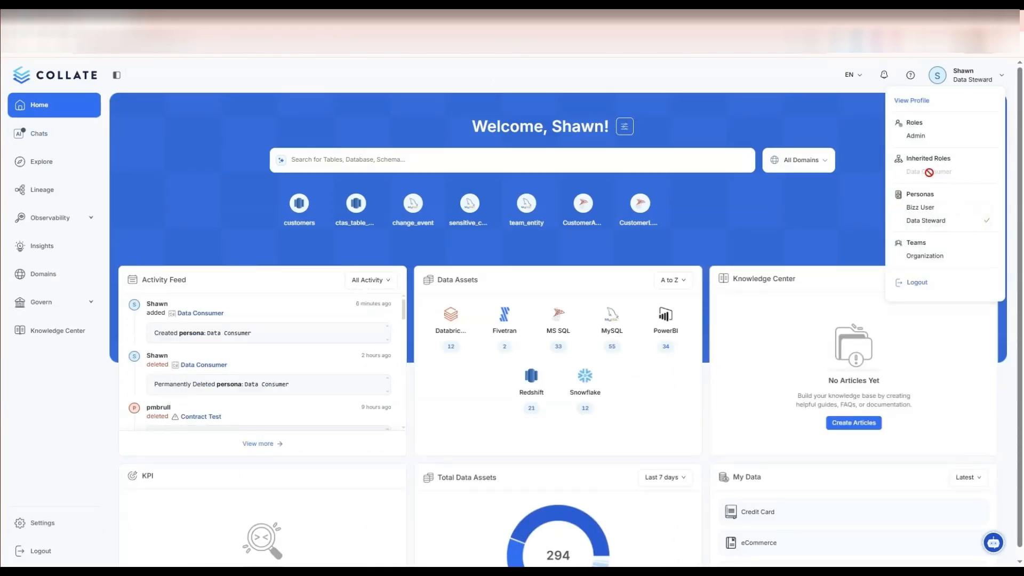
left_click(919, 210)
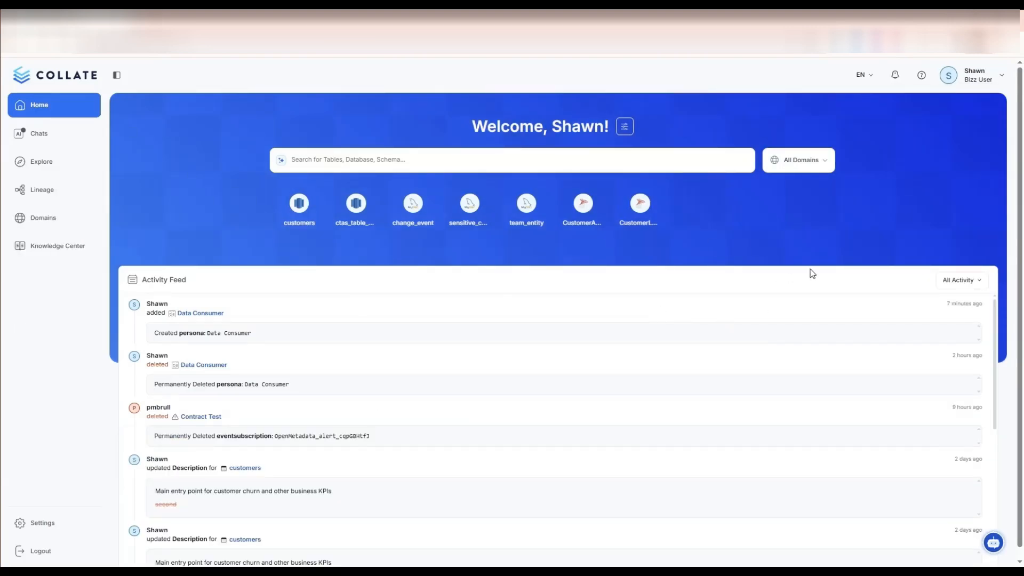
scroll(810, 272, "down", 5)
scroll(810, 270, "down", 6)
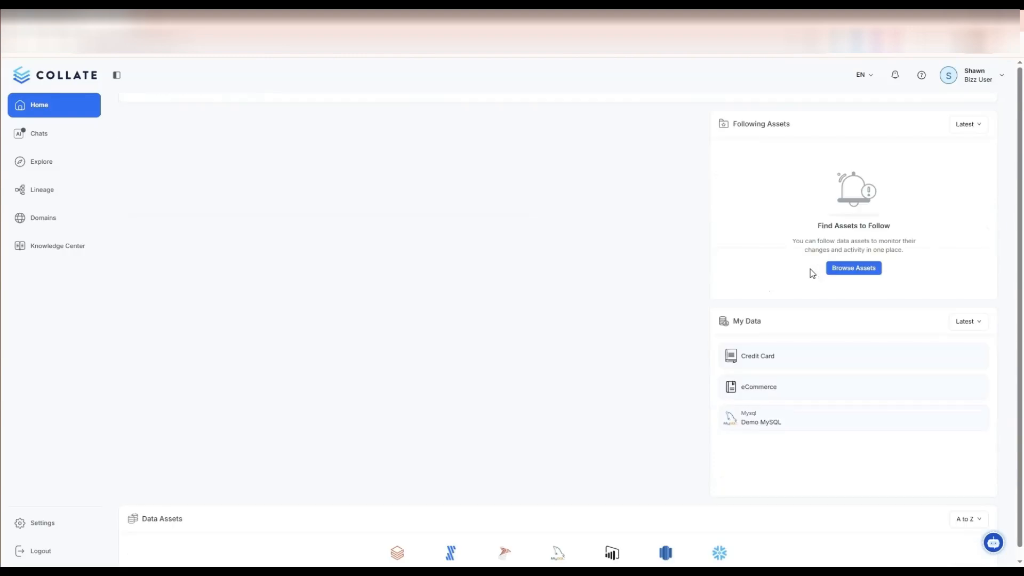
scroll(811, 268, "up", 11)
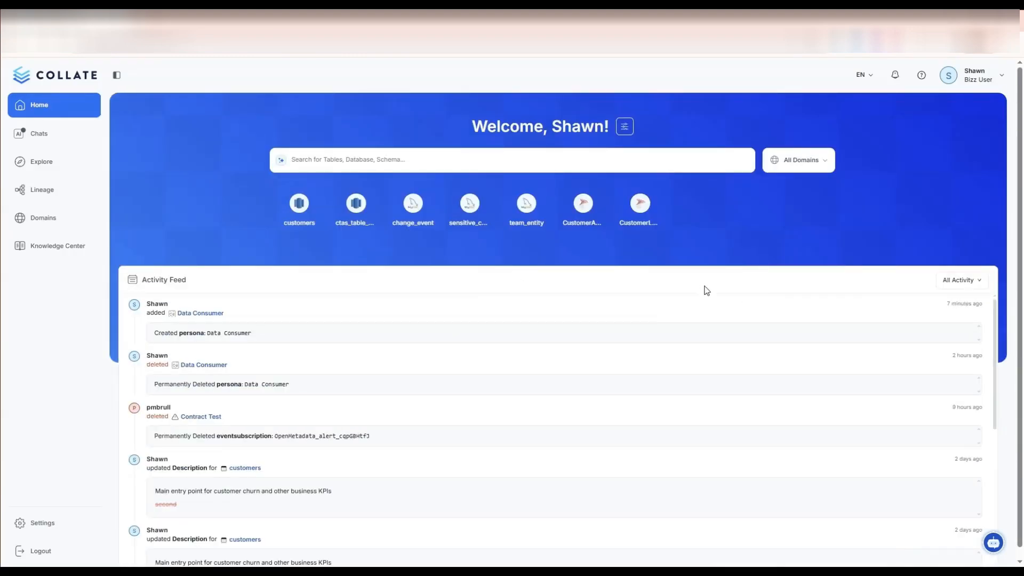
scroll(715, 298, "down", 5)
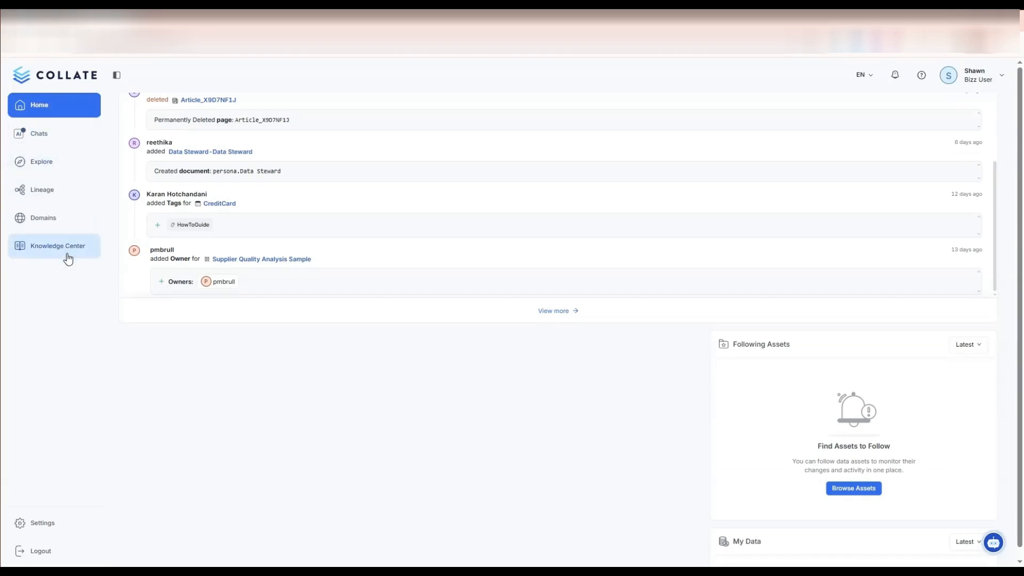
scroll(595, 410, "up", 5)
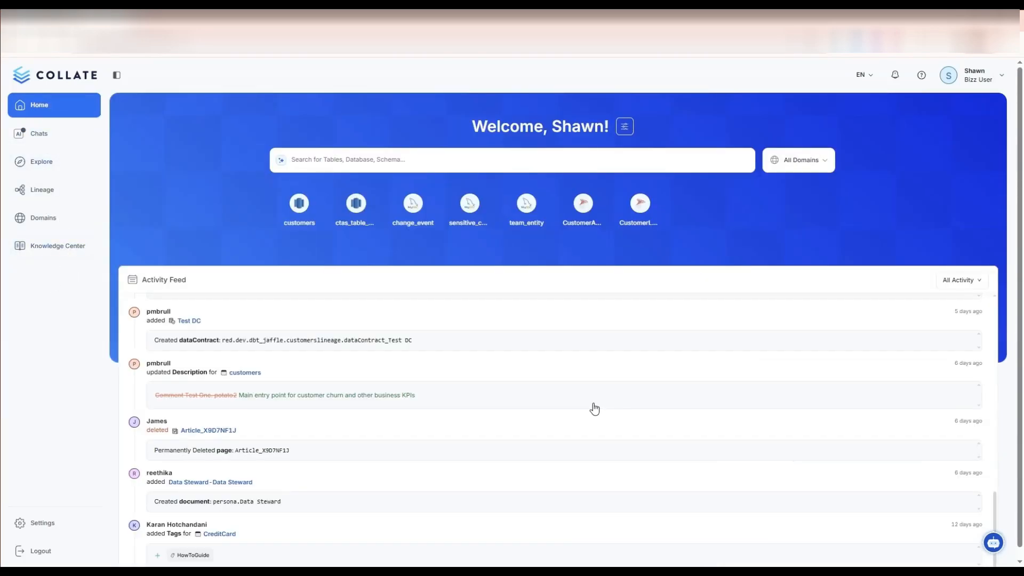